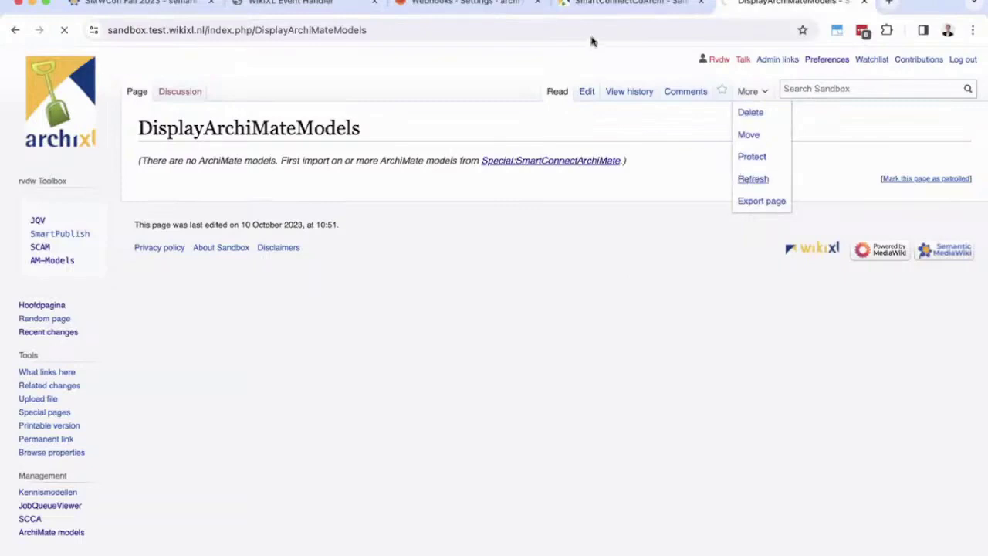
Step: Review the configured models in SmartConnectCoArchi and start a full import of coarchi-smw-integration via the WikiXL Event Handler
left_click(653, 6)
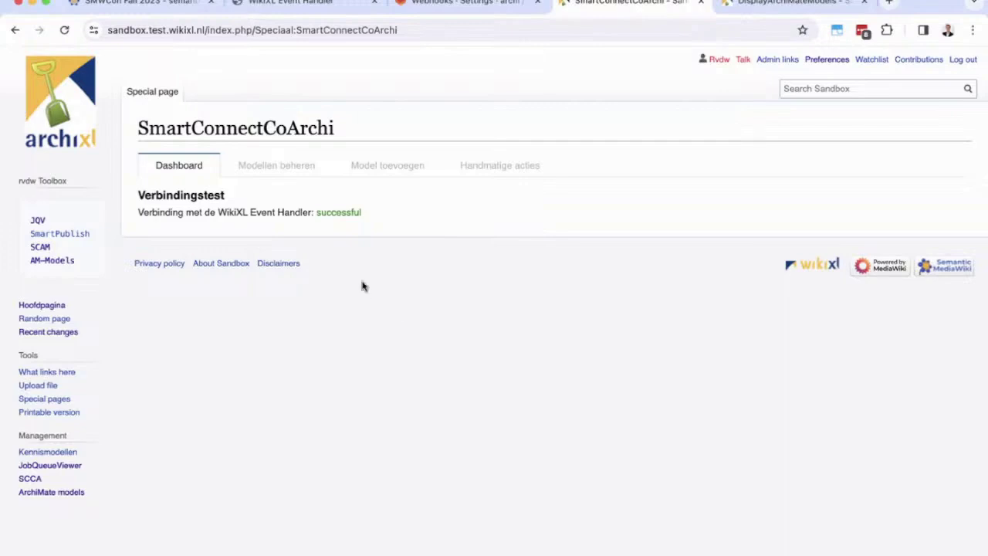
left_click(288, 165)
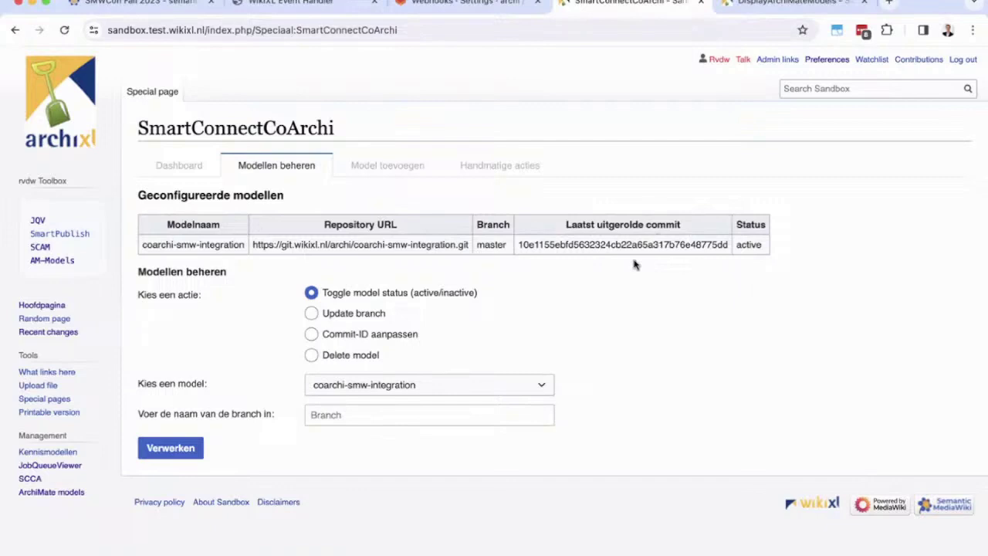
left_click(510, 171)
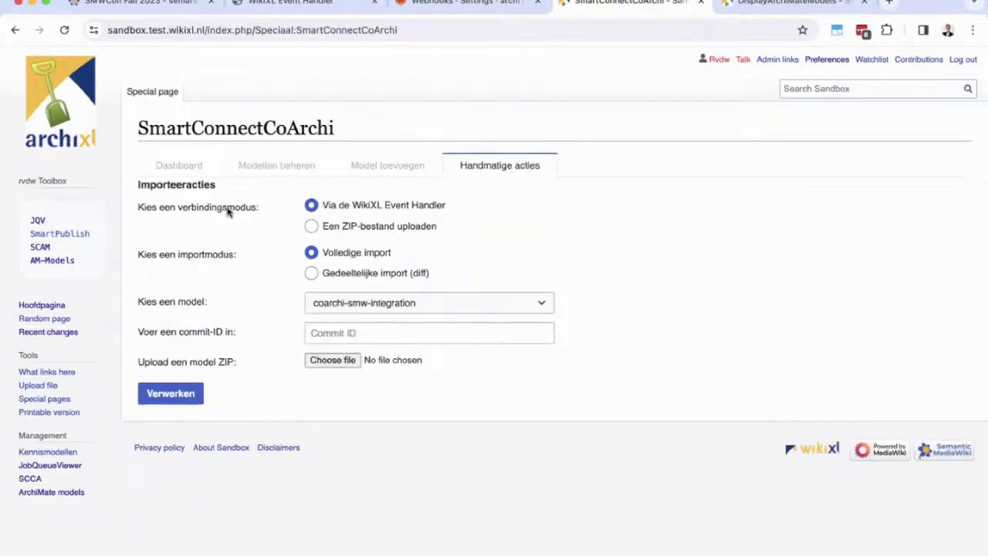
left_click(351, 205)
left_click(357, 309)
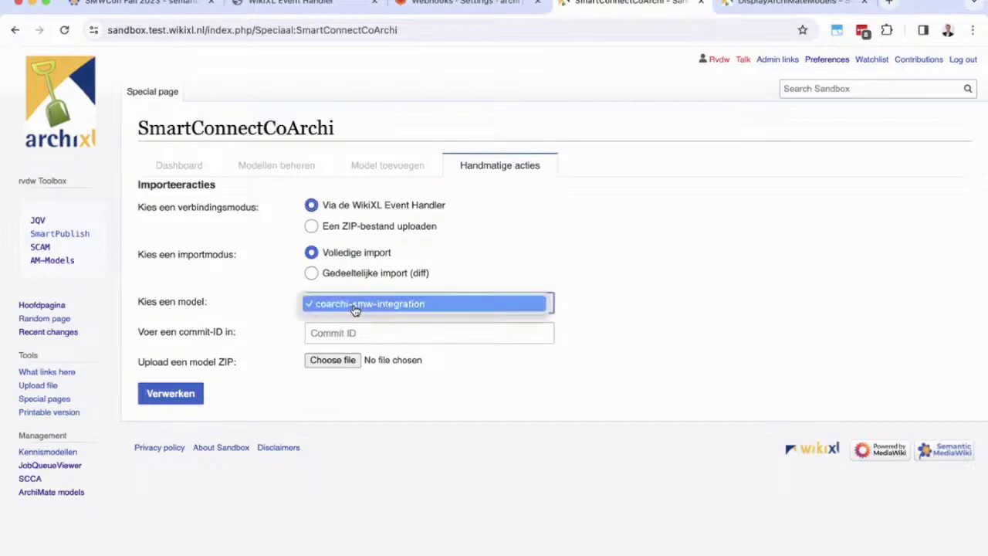
left_click(500, 375)
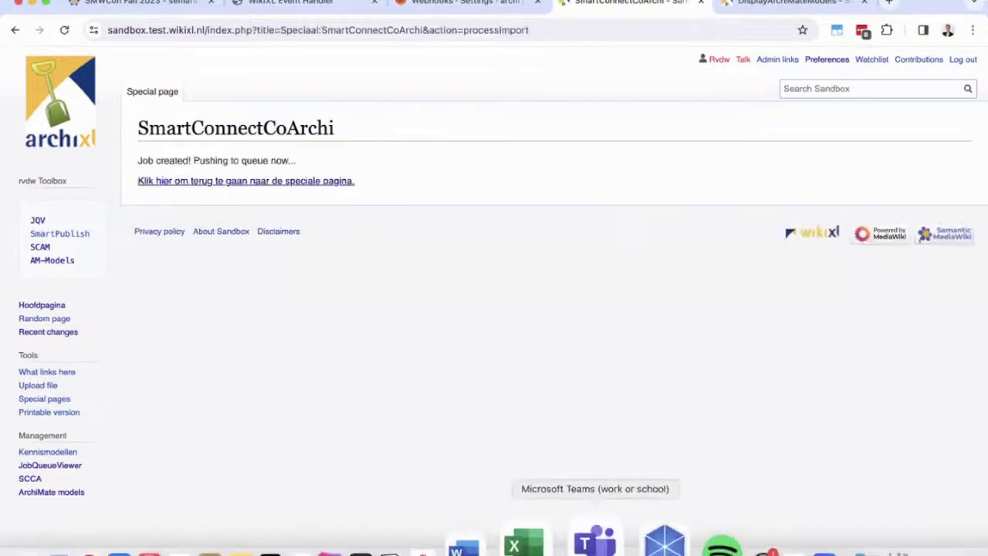
Step: Switch to Archi and view the MyExistingView and AnotherView diagrams of the coArchi-smw integration model
left_click(631, 537)
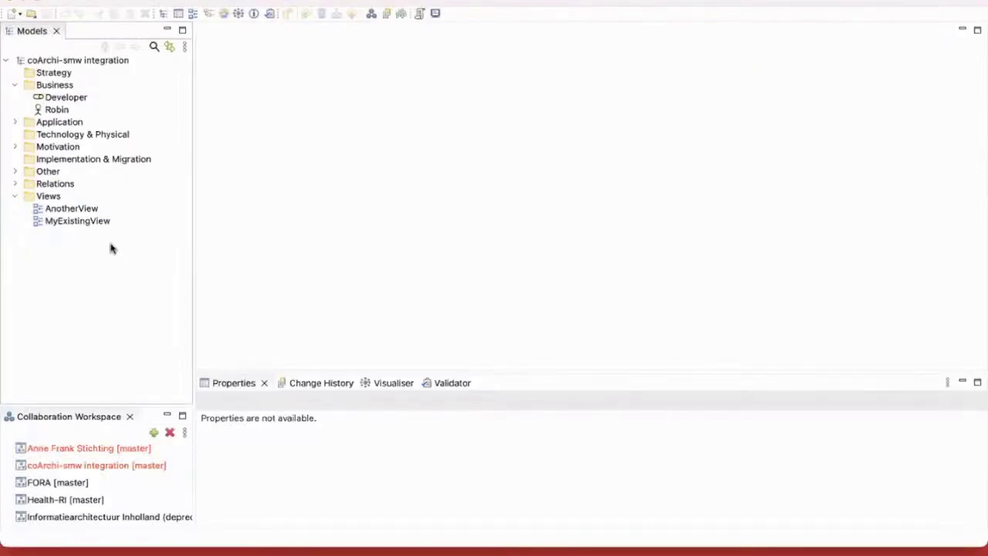
double_click(92, 222)
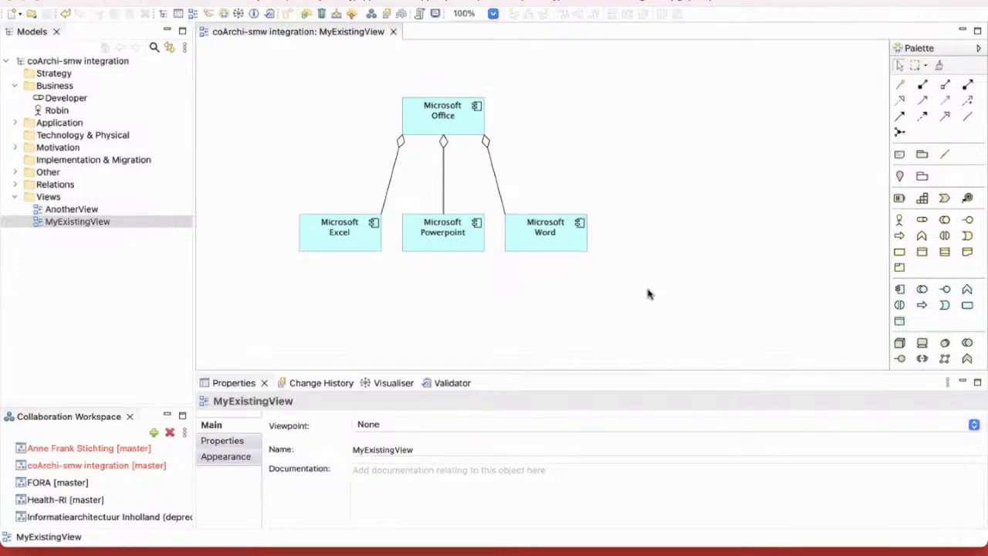
left_click(139, 221)
double_click(136, 210)
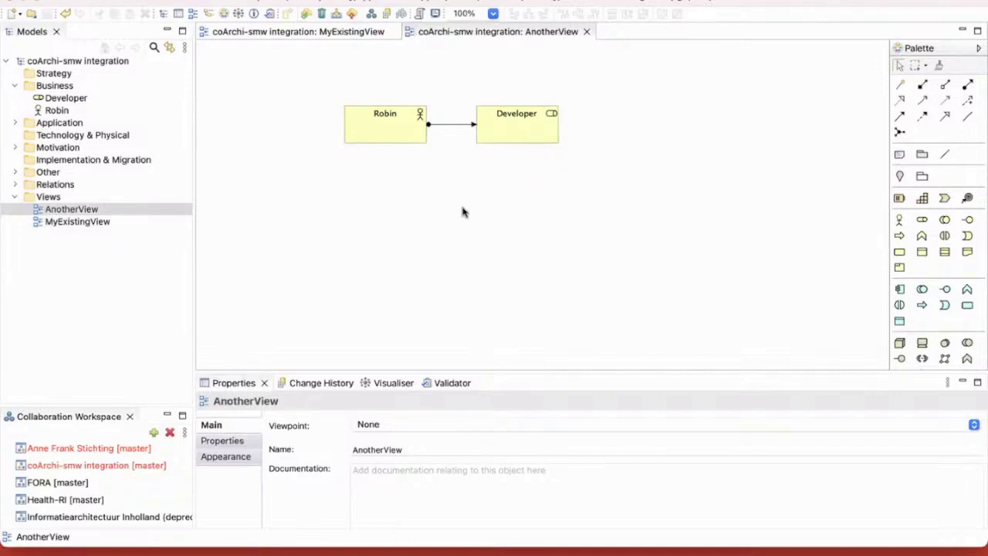
Step: Switch back to the browser and refresh the DisplayArchiMateModels wiki page
key("ctrl+Left")
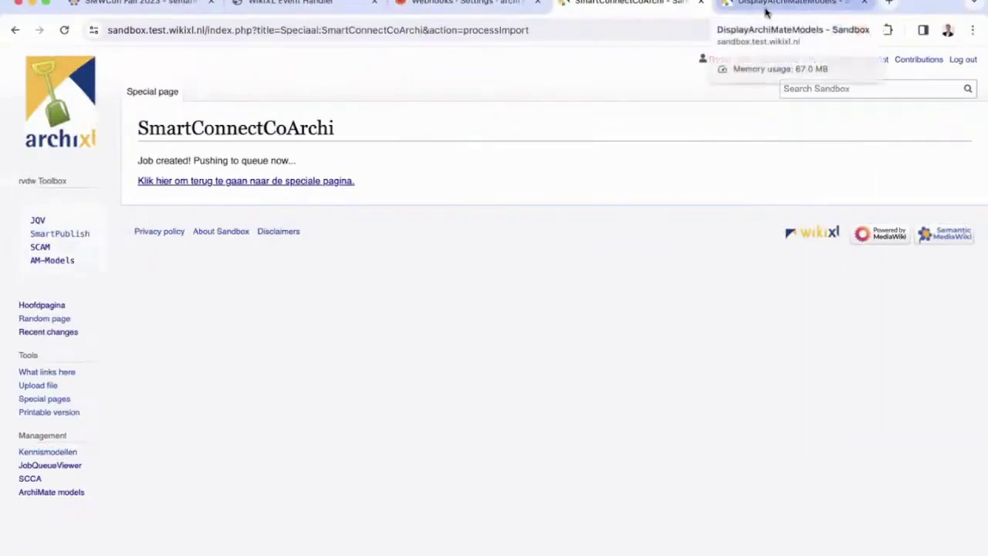
left_click(766, 9)
mouse_move(755, 97)
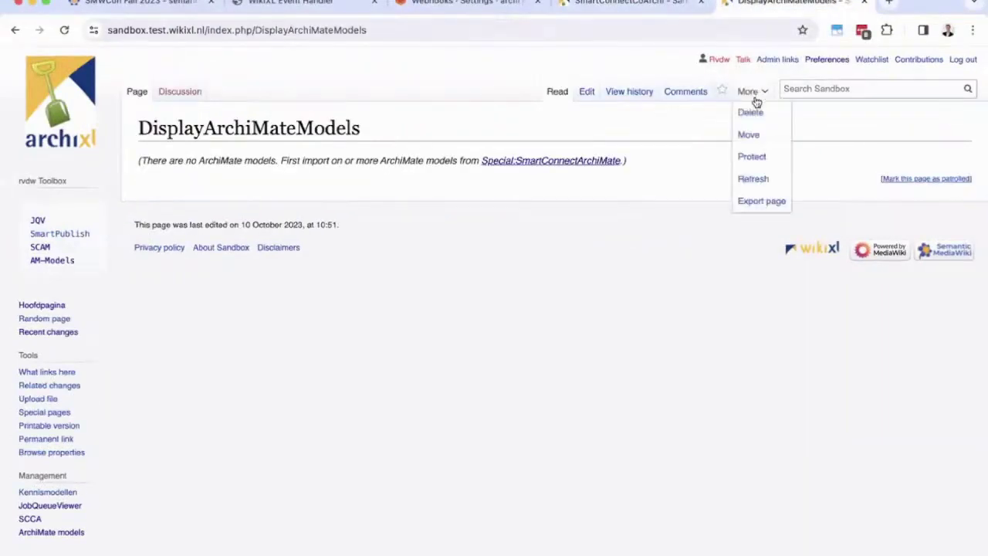
left_click(753, 178)
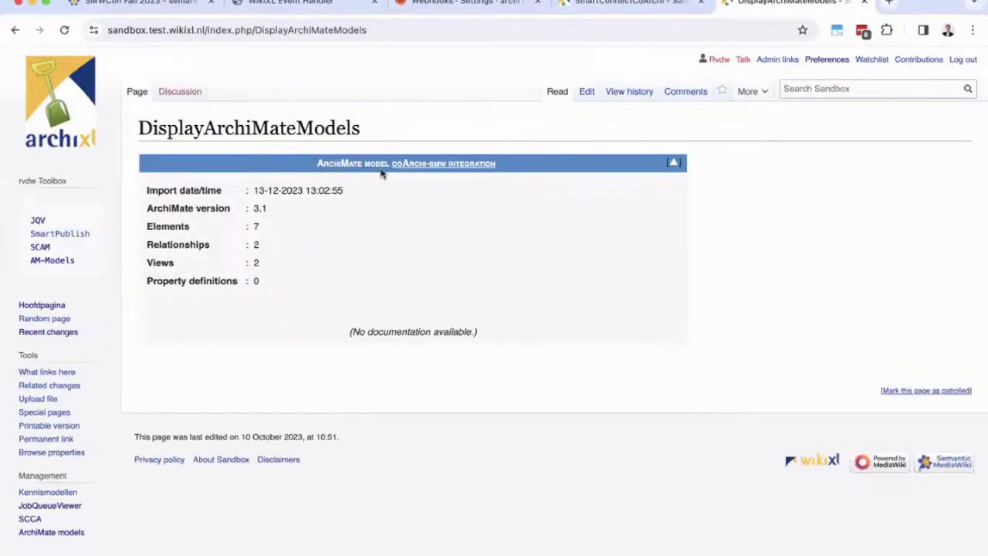
Step: Open the coArchi-smw integration model in the wiki and view its MyExistingView and AnotherView pages
left_click(444, 165)
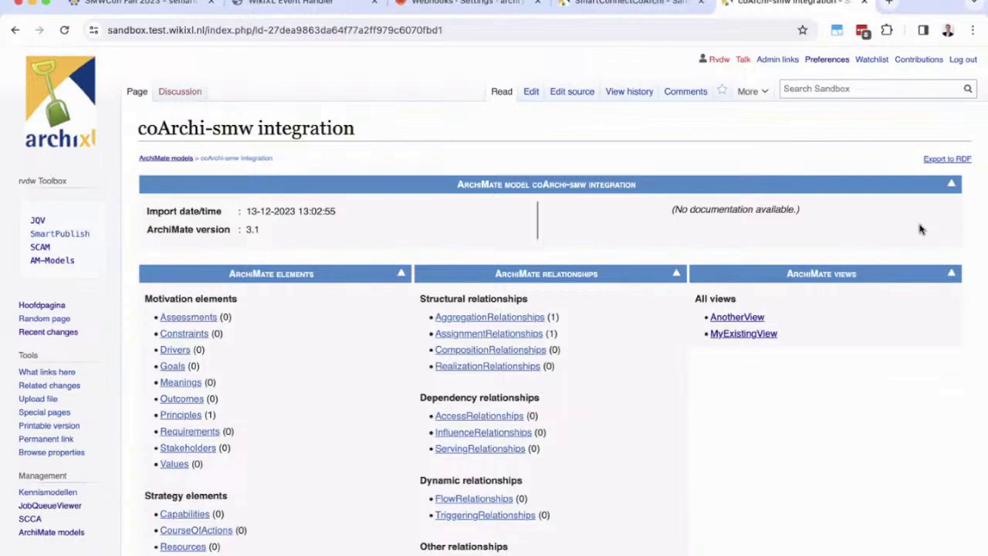
left_click(747, 335)
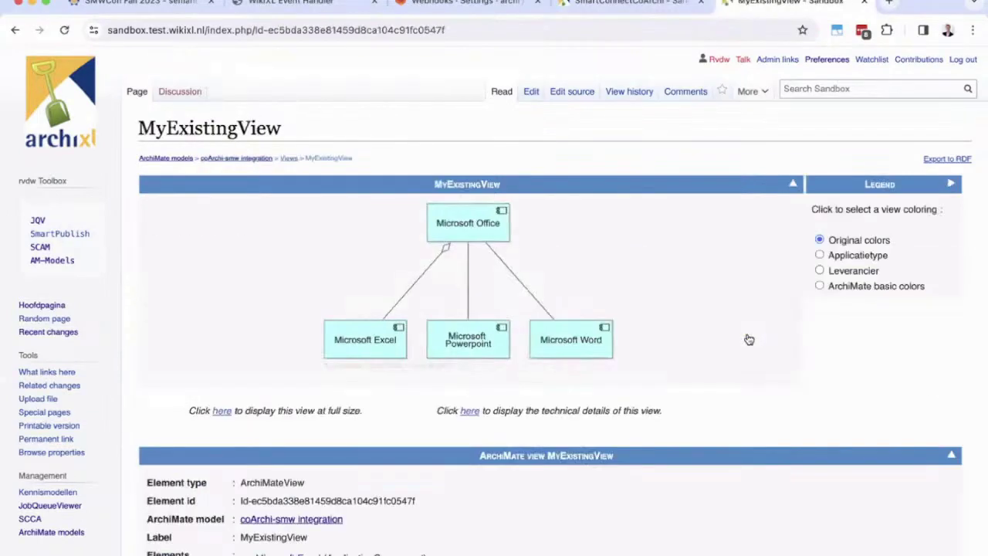
scroll(748, 338, "left", 5)
left_click(725, 319)
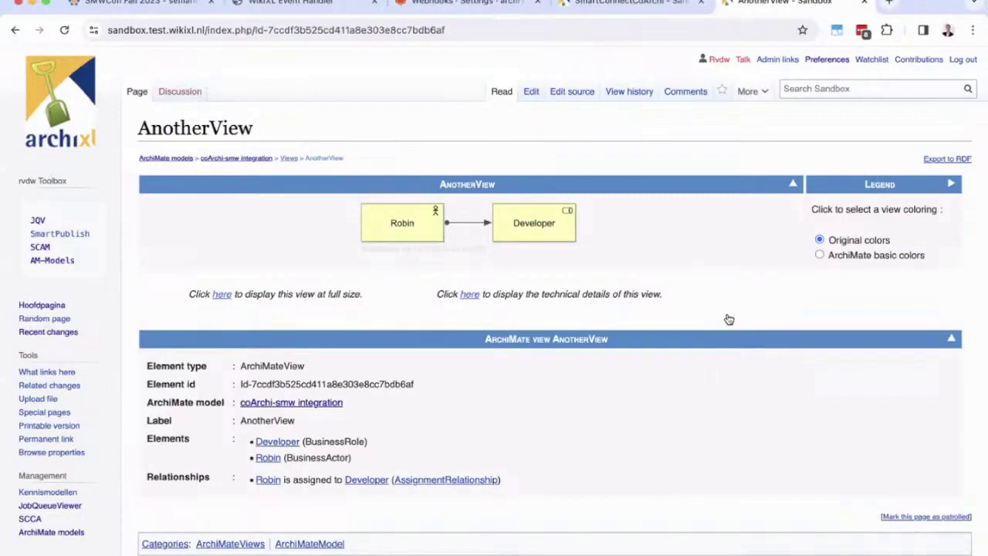
Step: Switch to Archi and add a Business Actor below the existing elements in AnotherView, naming it with the person's first name
key("ctrl+Right")
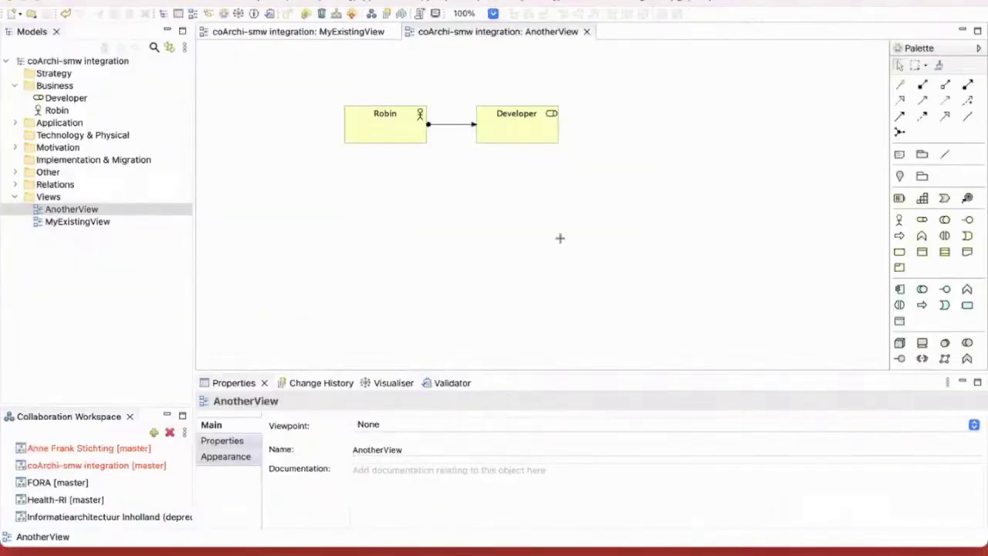
left_click(900, 220)
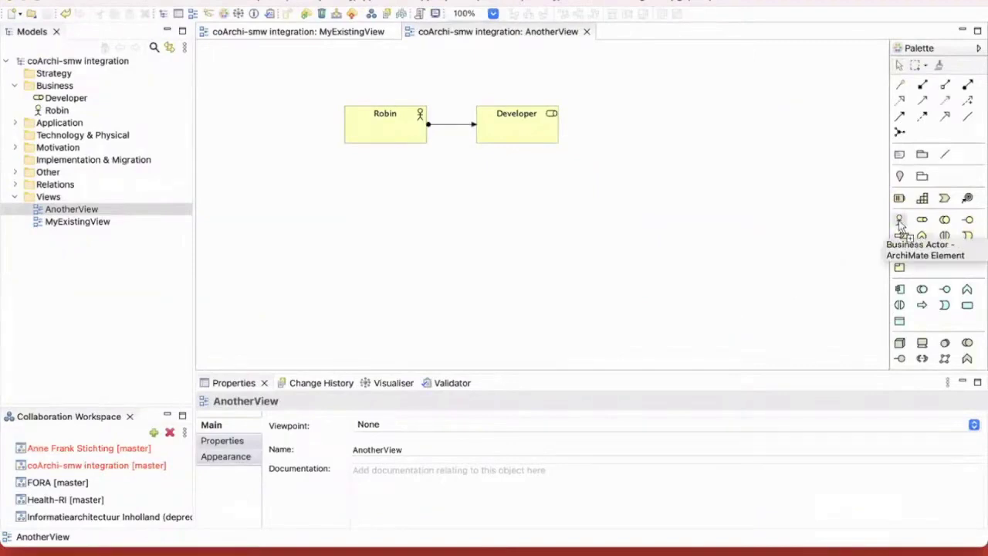
left_click(409, 184)
type("Erwi")
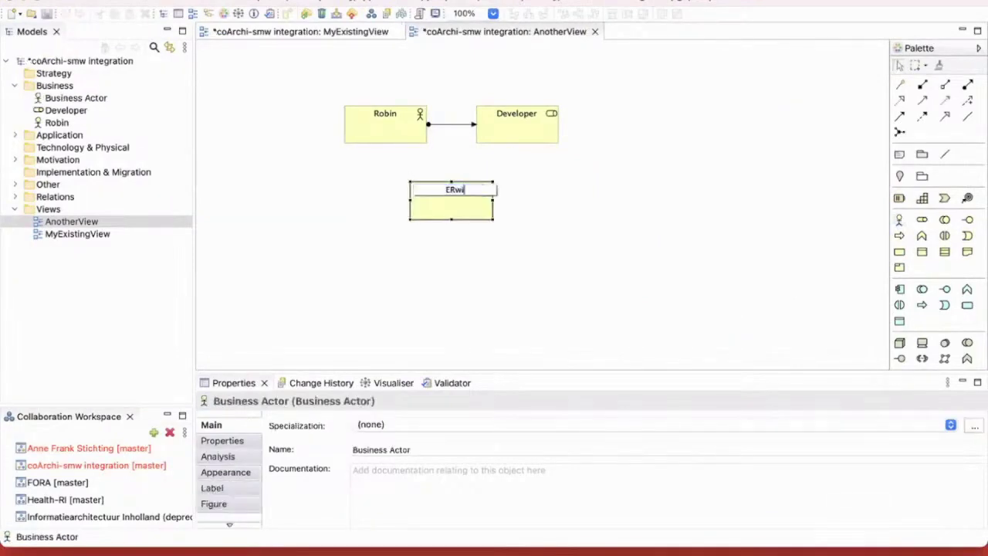
key("BackSpace")
key("BackSpace")
key("BackSpace")
type("rwin")
key("Return")
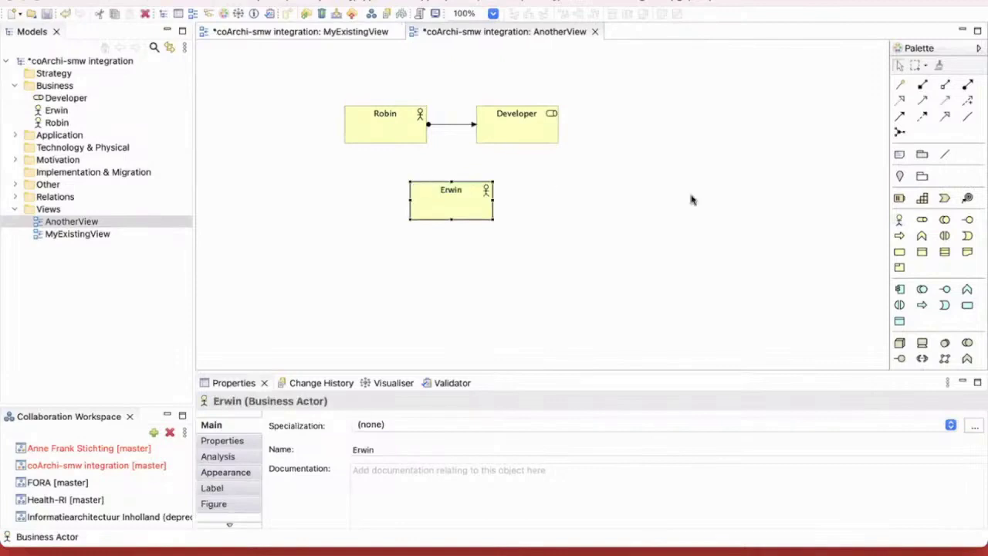
left_click(687, 198)
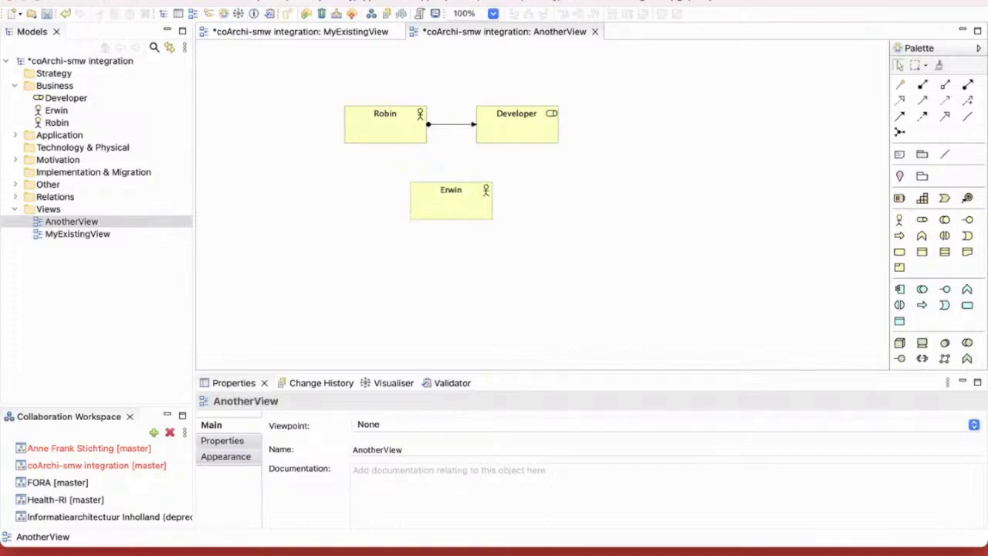
Step: Save the model, commit the changes with the message "Add actor", and publish them to the remote repository
left_click(224, 2)
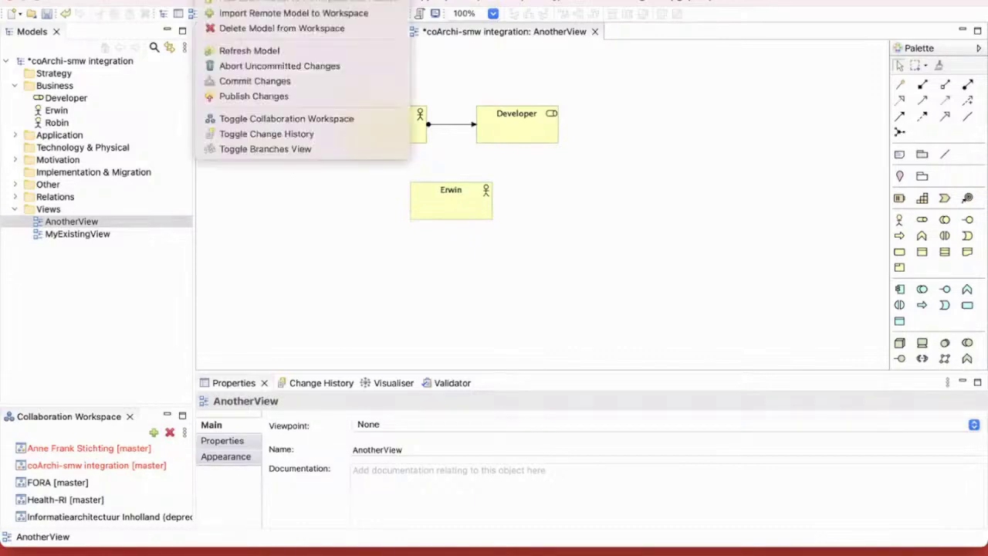
left_click(242, 68)
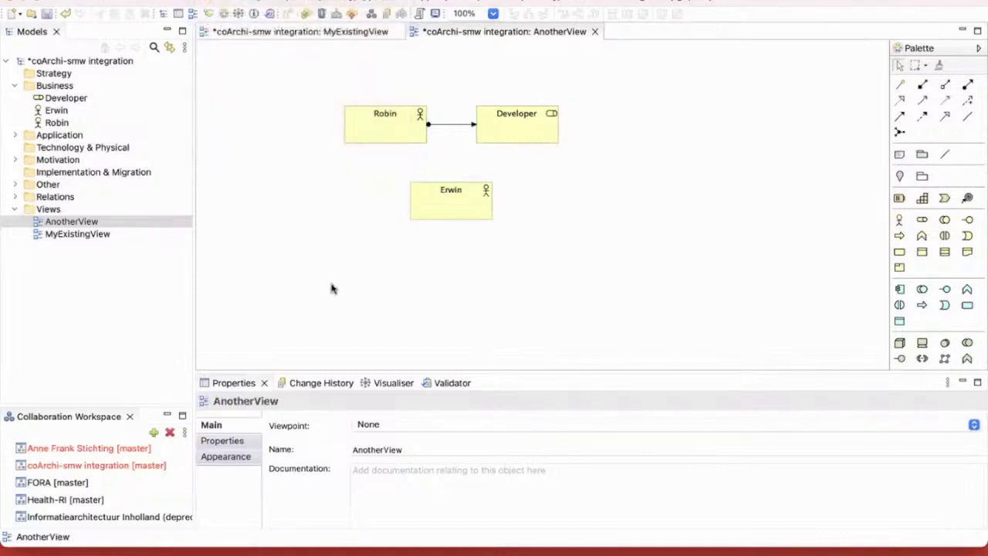
left_click(236, 3)
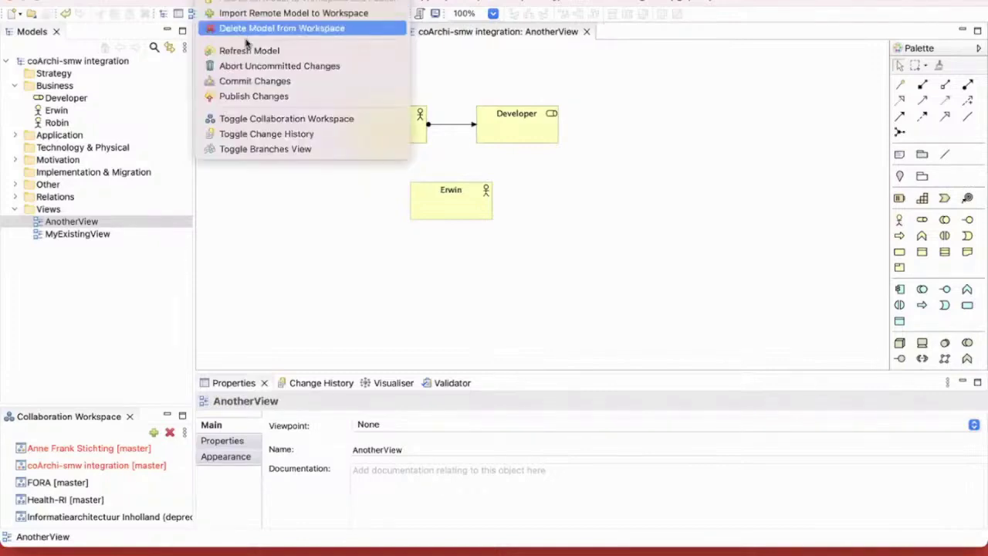
left_click(252, 80)
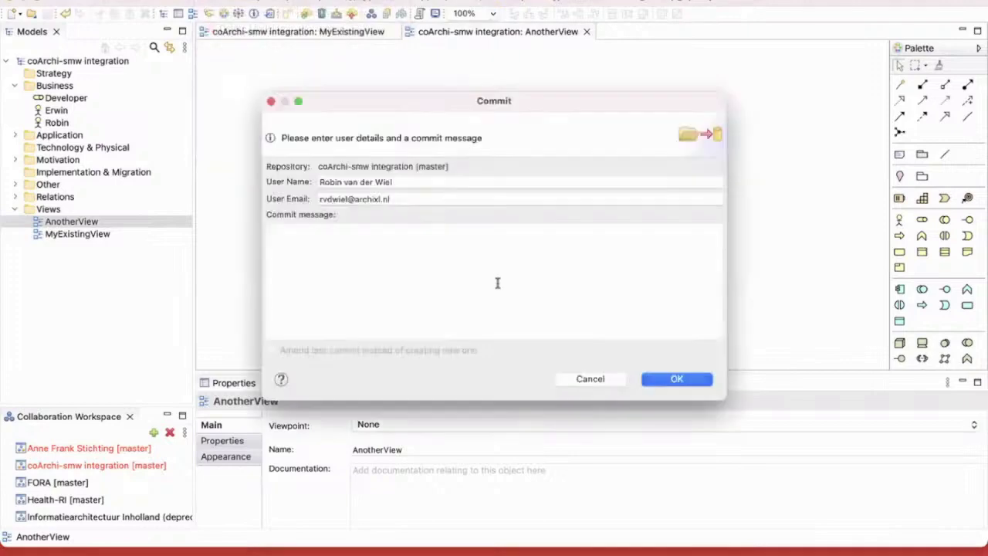
type("Add actor")
left_click(675, 378)
left_click(222, 2)
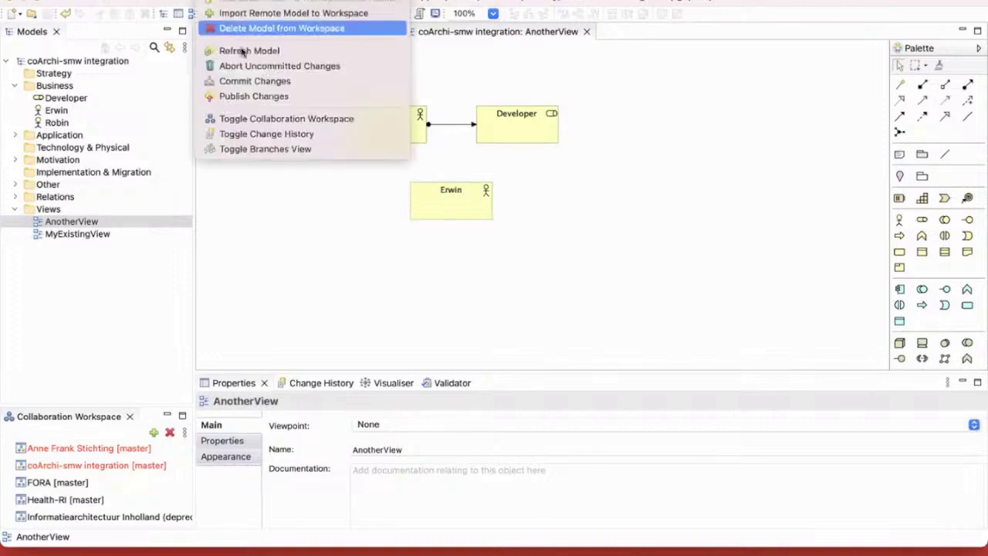
left_click(254, 96)
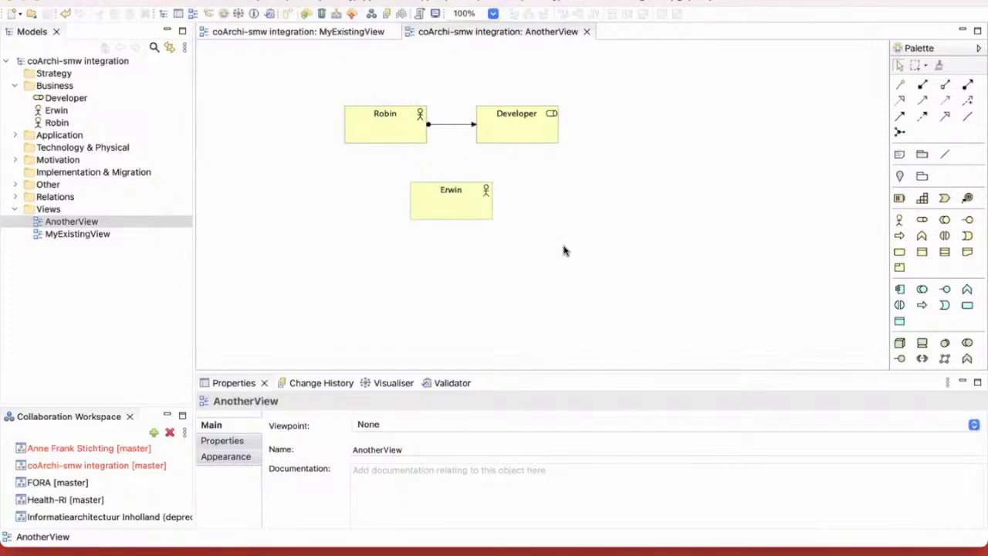
Step: Switch to the browser and examine the manual and Git-triggered import logs on the SmartConnectCoArchi dashboard
key("ctrl+Left")
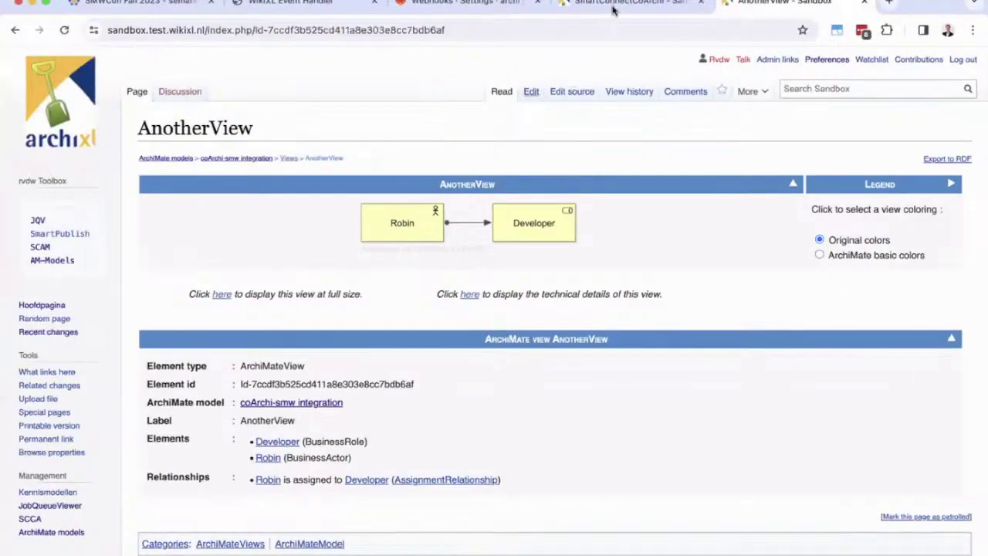
left_click(614, 4)
left_click(338, 181)
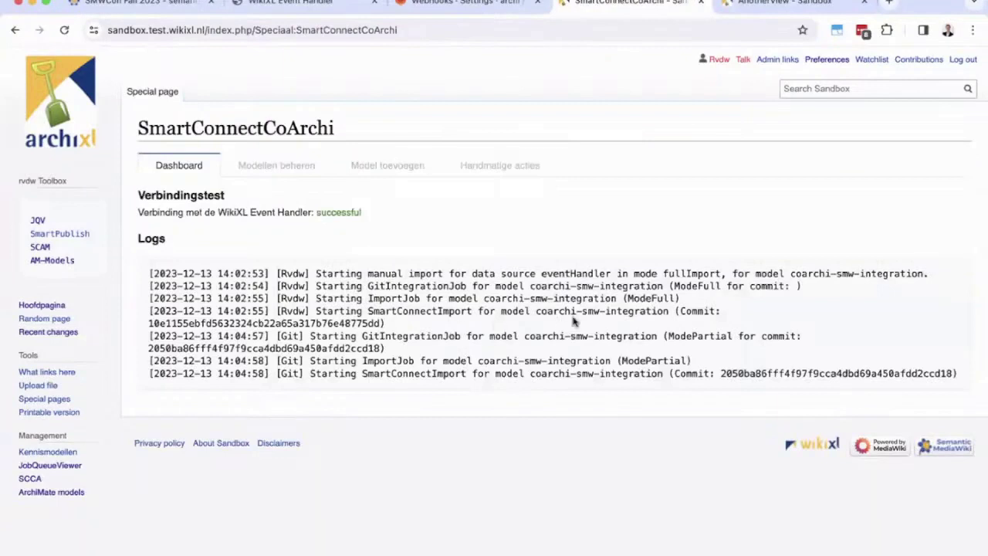
left_click_drag(727, 312, 147, 279)
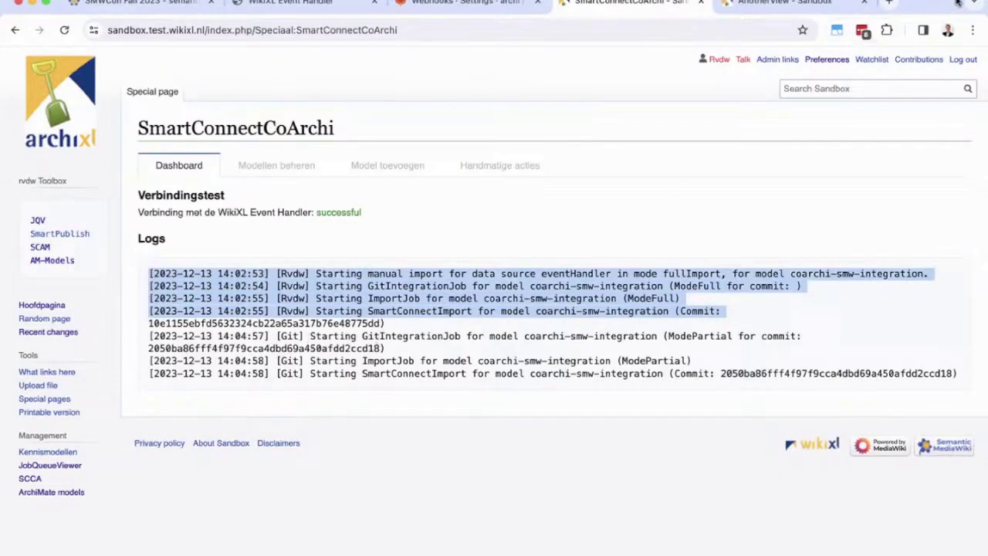
left_click(297, 339)
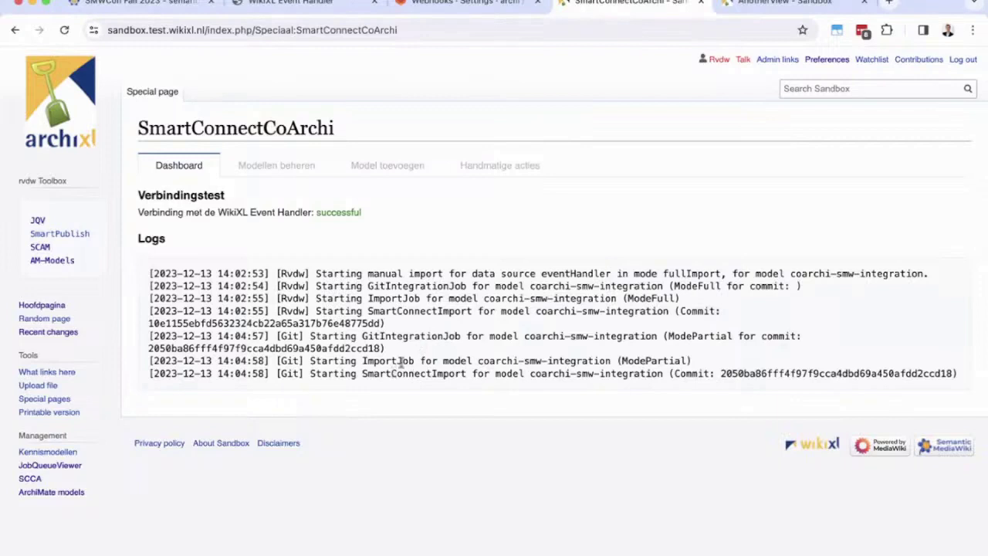
Step: Return to the AnotherView wiki page and refresh it to load the newly published model content
left_click(766, 5)
mouse_move(753, 91)
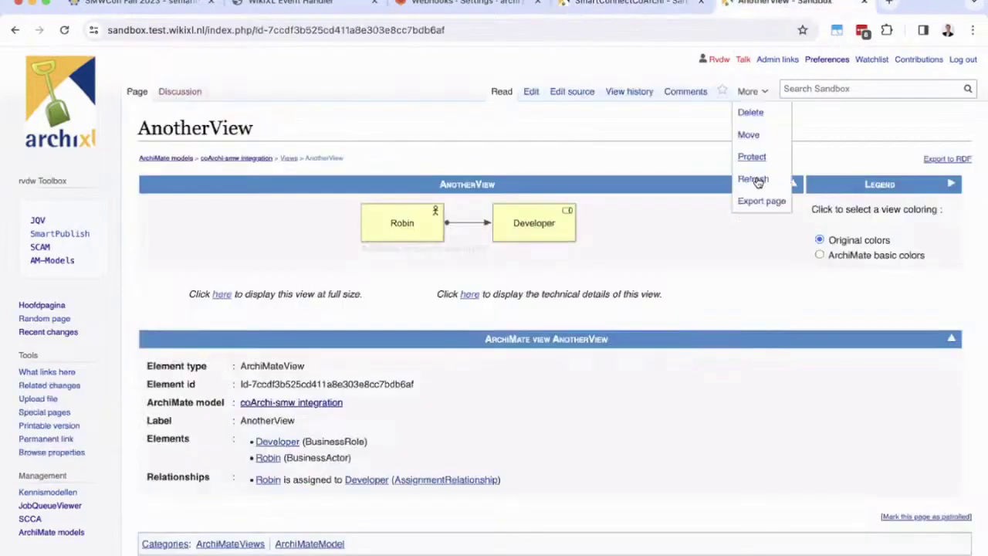
left_click(754, 179)
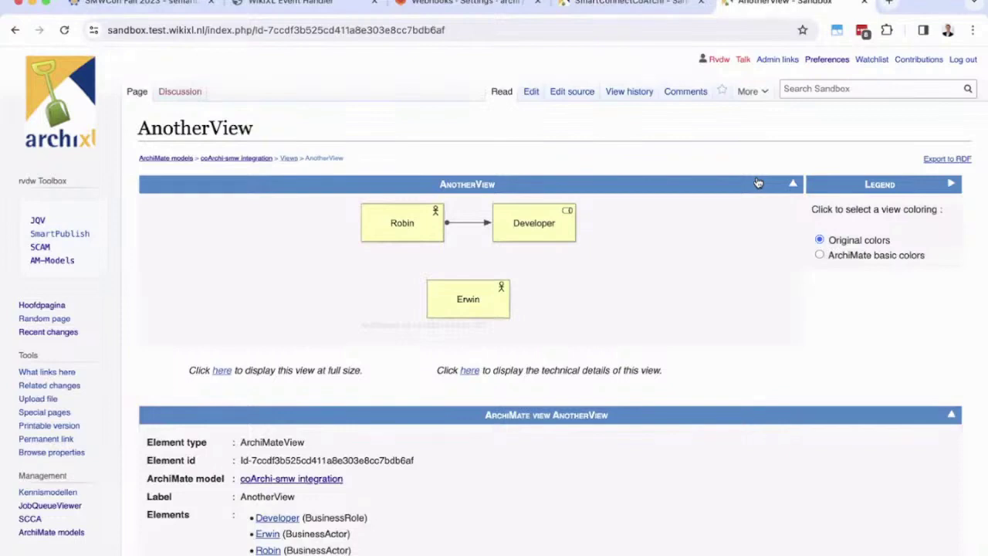
Step: Open the coarchi-smw-integration project overview in GitLab and check its latest commit message
left_click(512, 3)
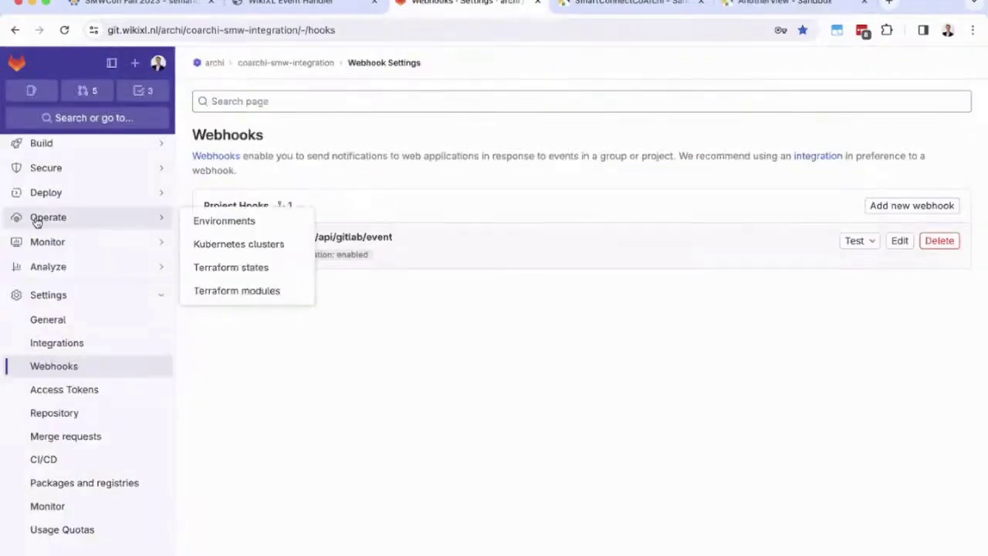
scroll(46, 216, "up", 5)
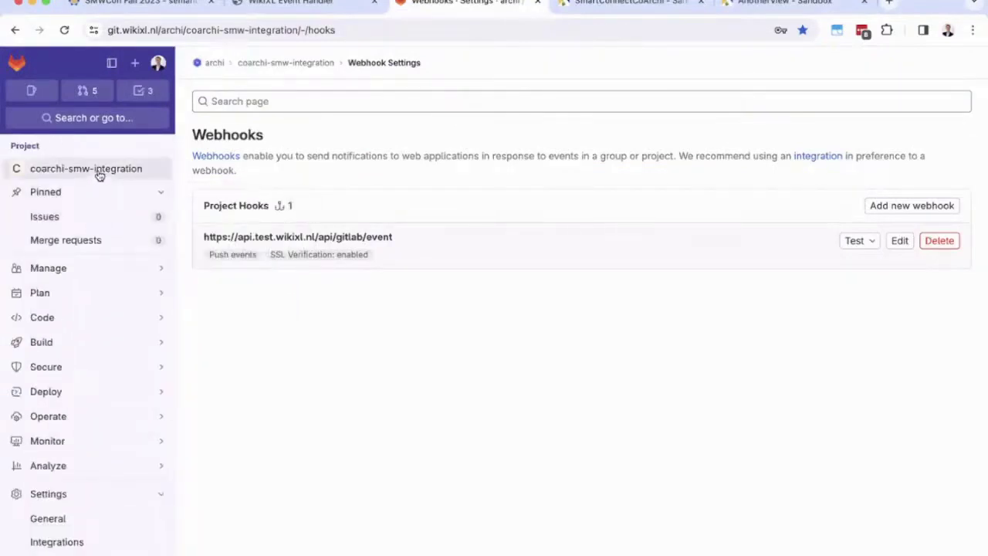
left_click(99, 172)
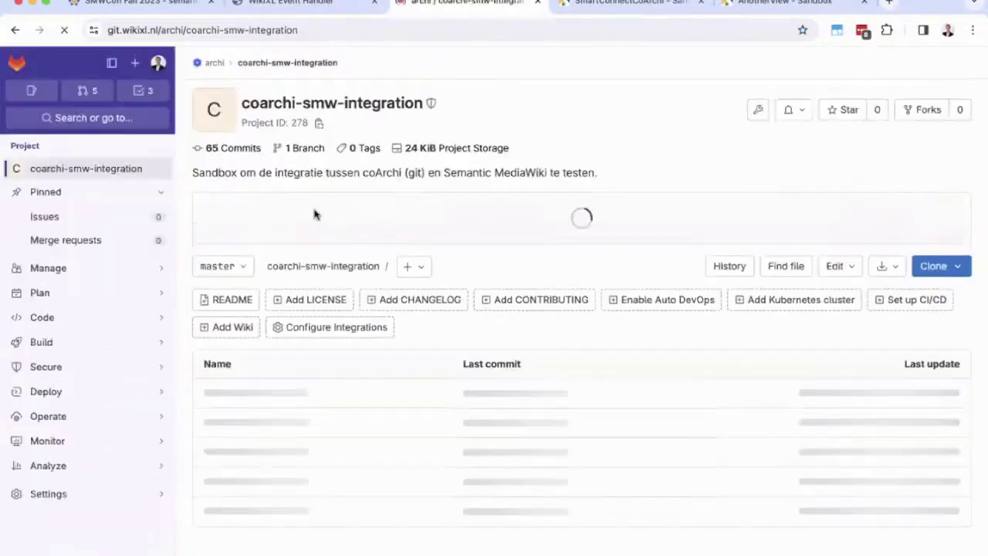
triple_click(235, 211)
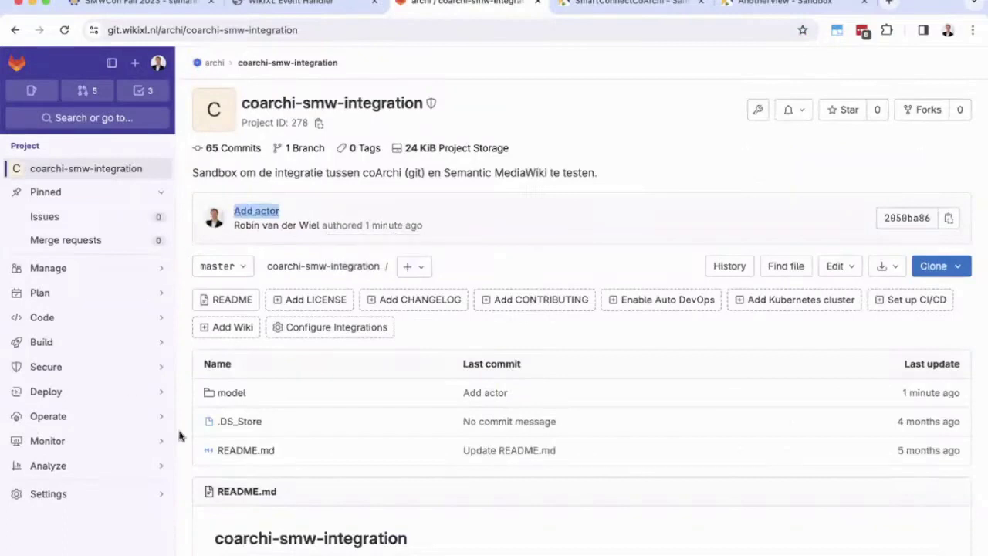
Step: Open the webhook settings of the coarchi-smw-integration project and examine its configured project hook
mouse_move(47, 493)
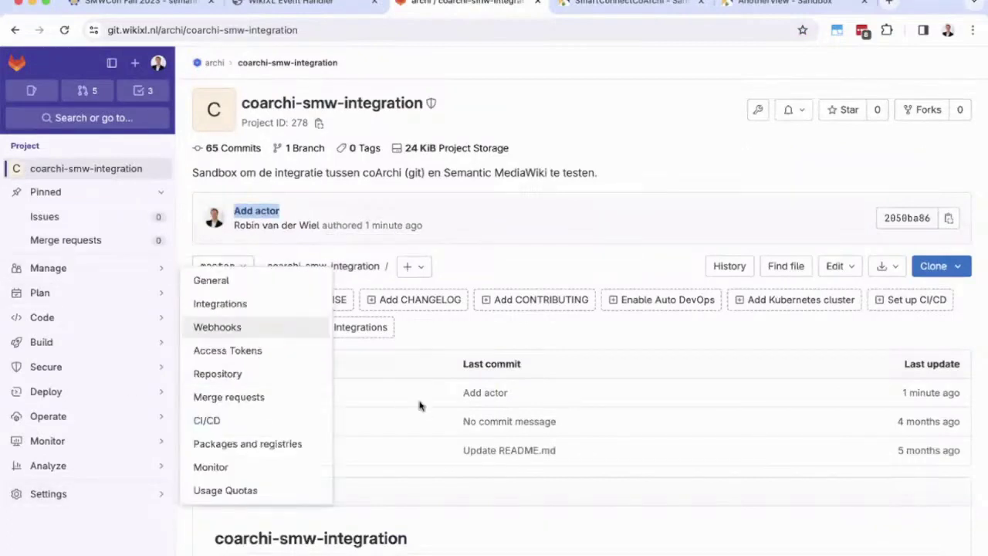
left_click(217, 327)
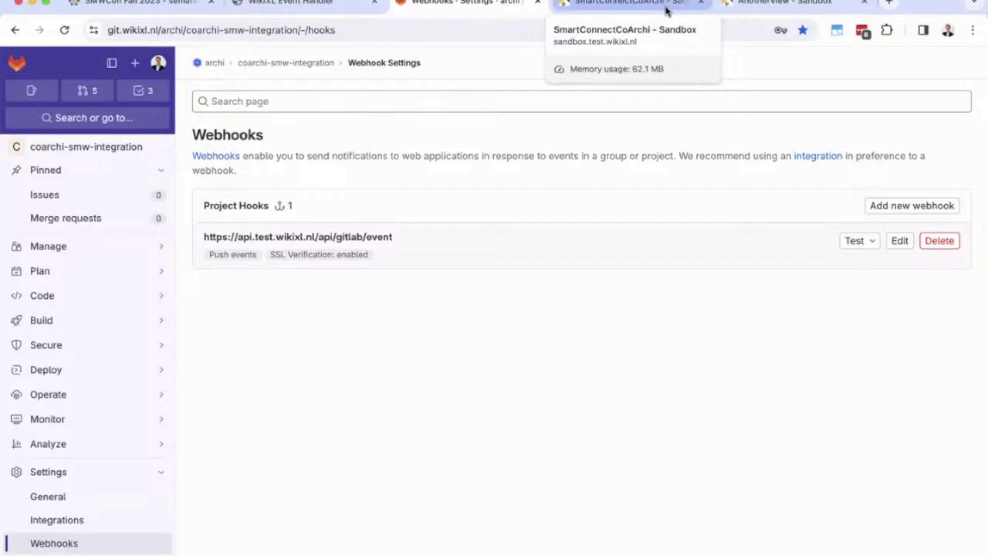
Step: Switch to the WikiXL Event Handler and examine the coarchi-smw-integration repository's URL and associated wiki URL in the repositories overview
key("ctrl+shift+Tab")
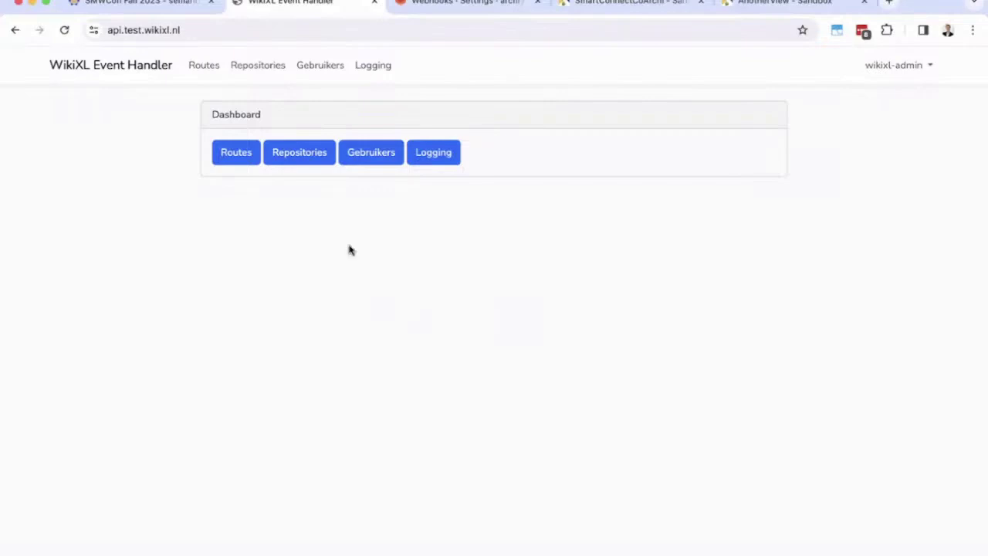
left_click(300, 152)
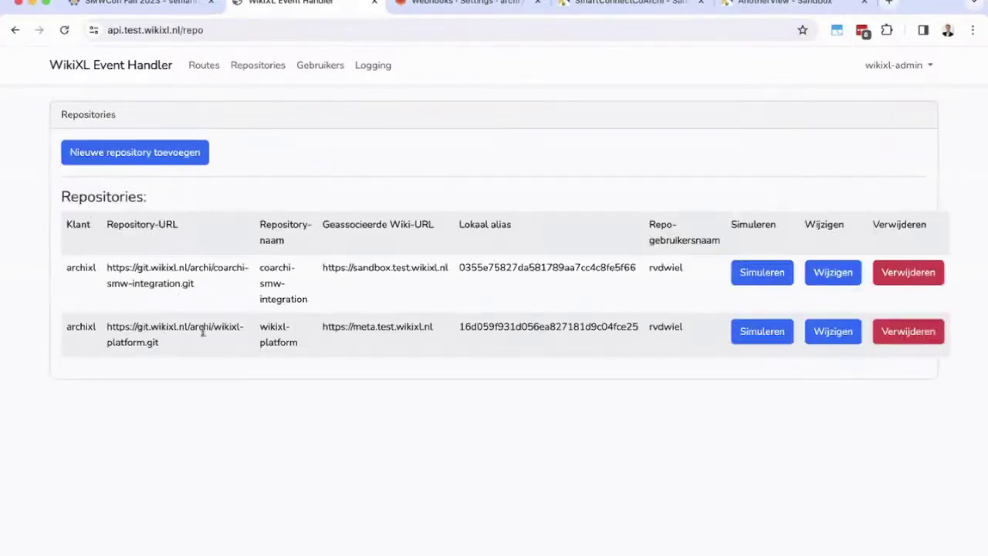
left_click_drag(216, 281, 119, 267)
key("shift+Left")
key("shift+Left")
key("shift+Left")
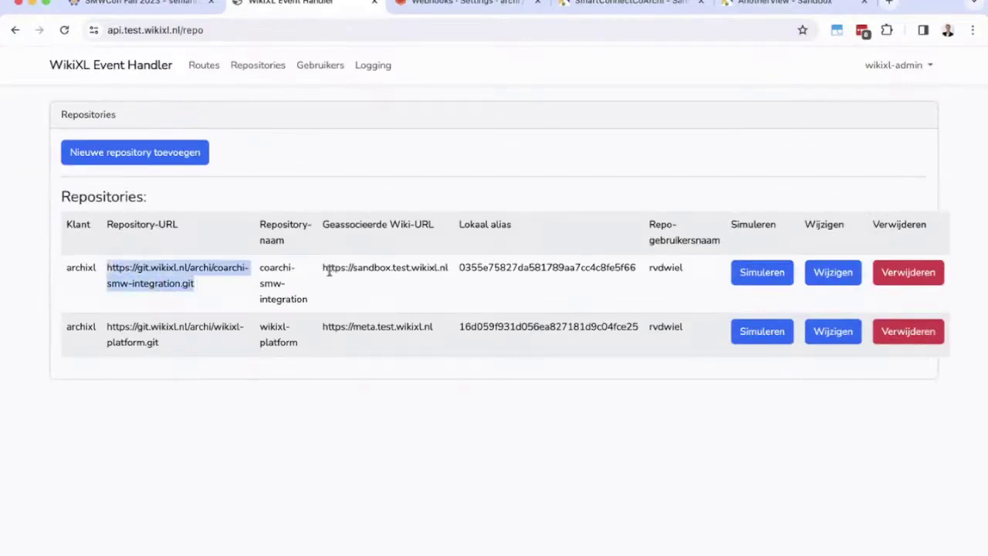
left_click_drag(326, 267, 459, 268)
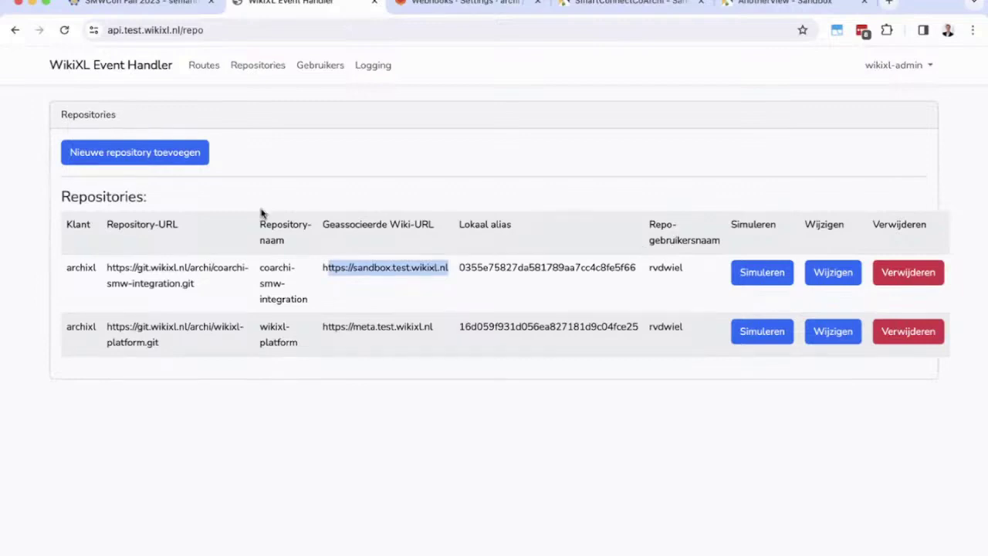
Step: Examine the source and target URLs of the two sandbox routes in the event handler, and return to the AnotherView wiki page
left_click(205, 68)
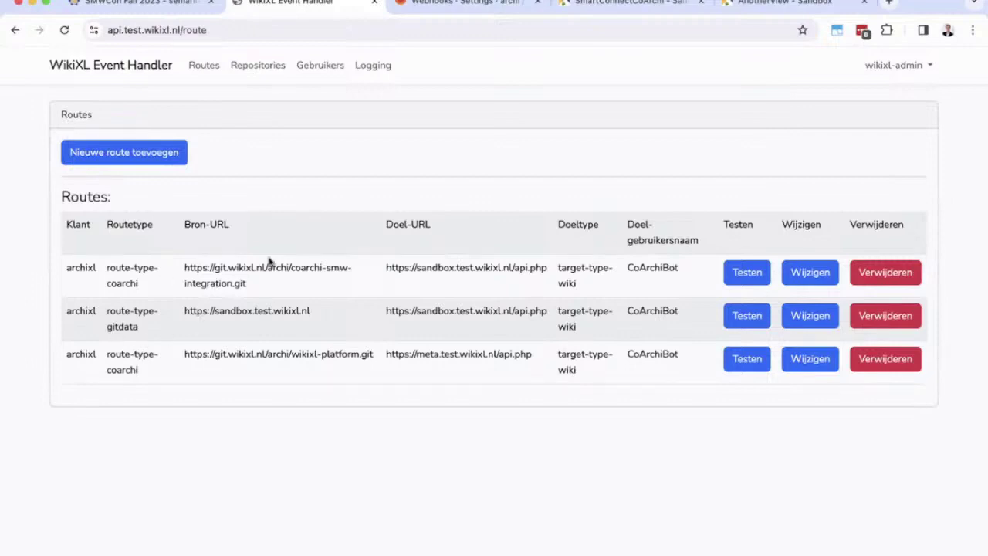
left_click_drag(269, 289, 181, 269)
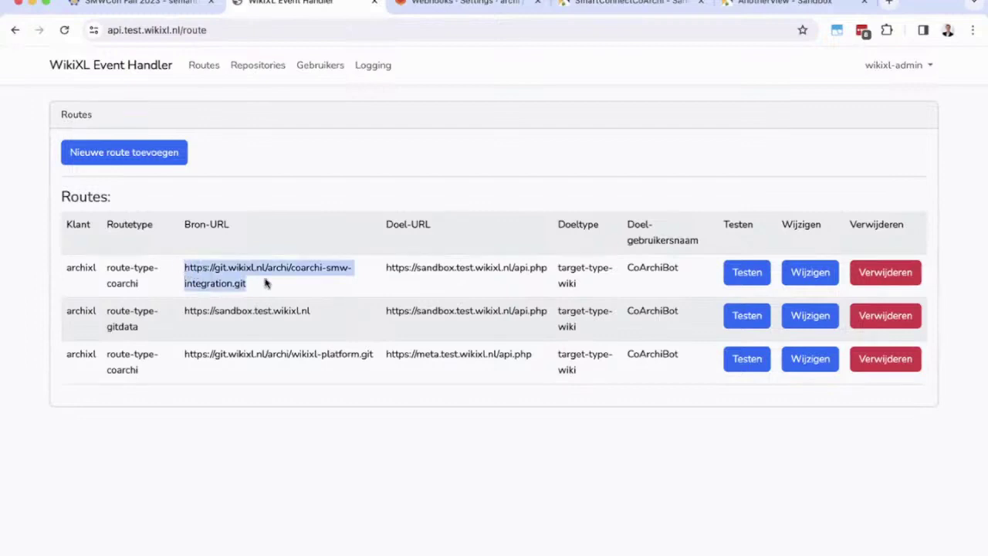
left_click_drag(383, 271, 550, 280)
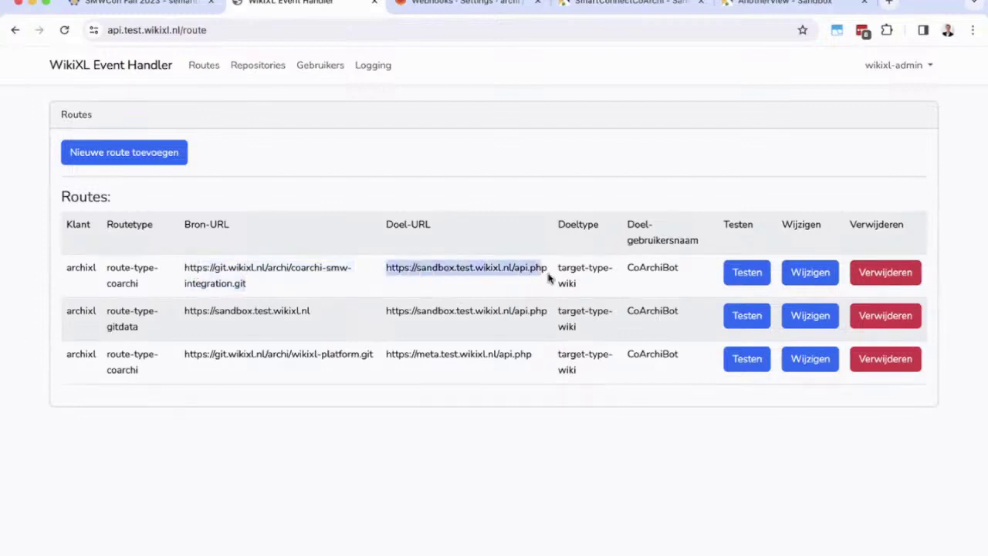
left_click(344, 318)
left_click_drag(343, 318, 182, 309)
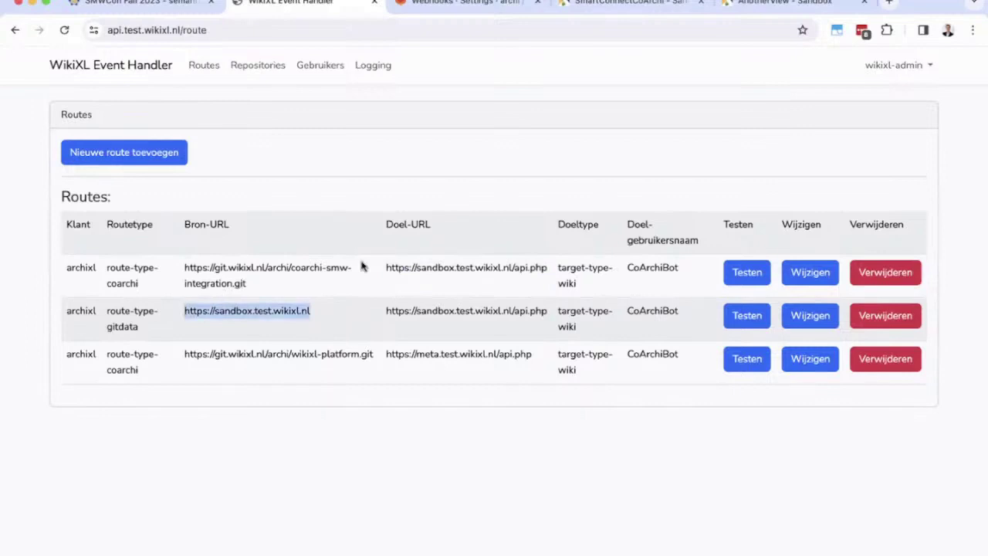
left_click_drag(387, 310, 549, 321)
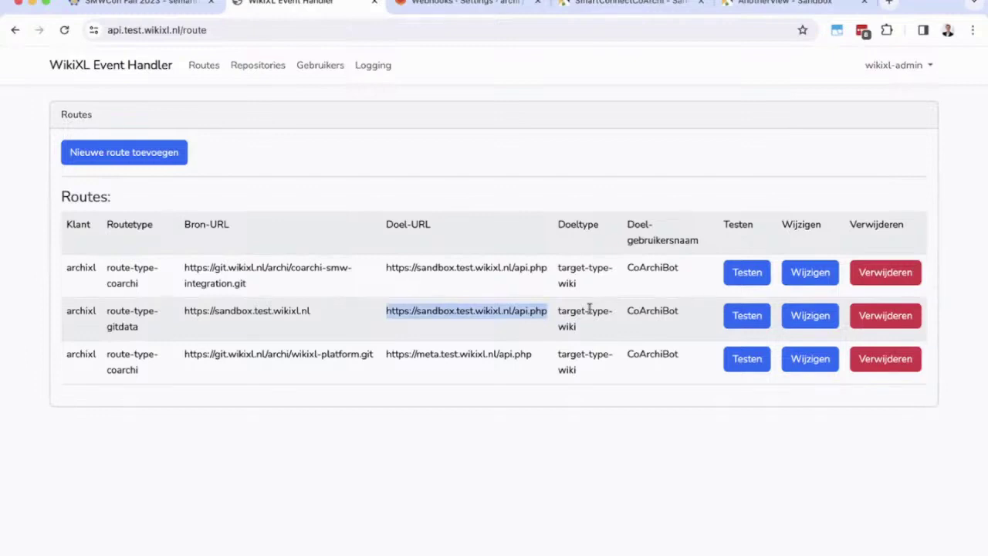
left_click(601, 189)
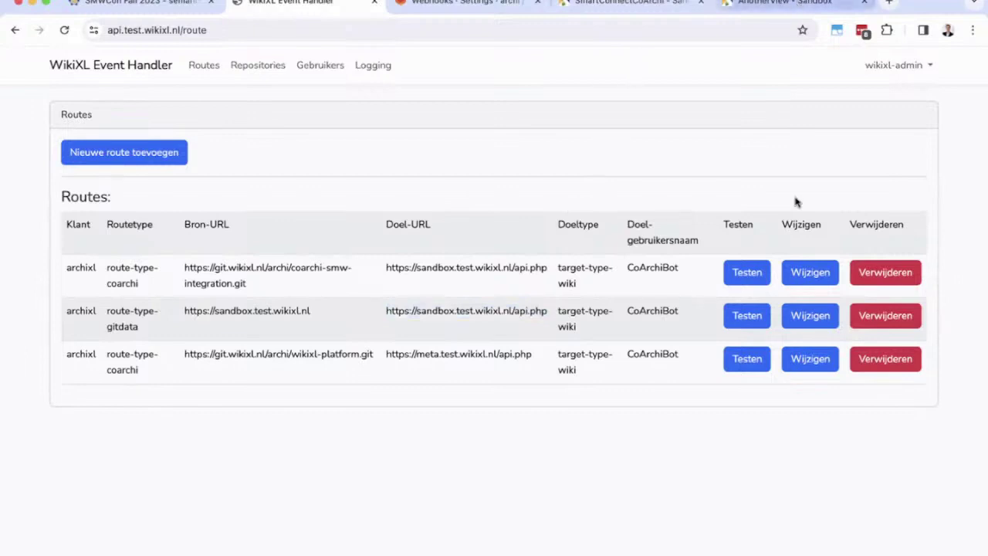
key("super+9")
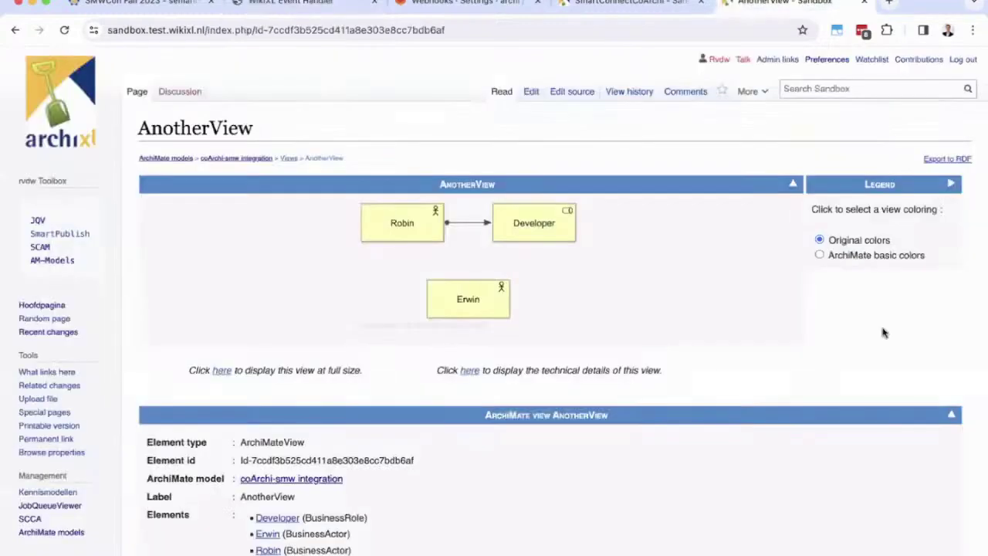